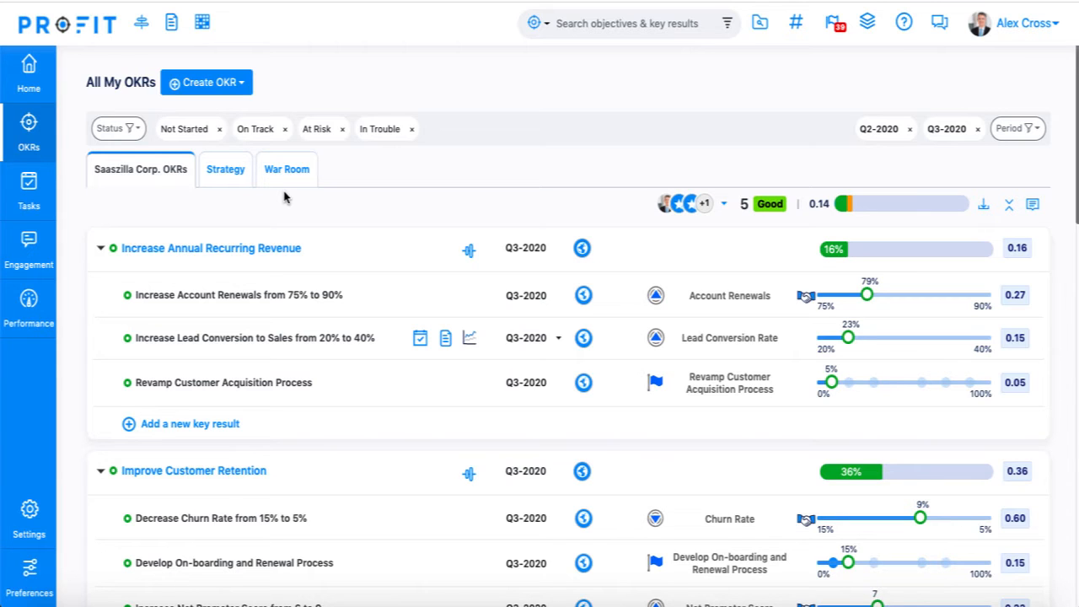
- Quick-create the Strategy department objective "Establish Total Addressable Market Using the Top-Down Approach" for Q3-2020
{"action": "left_click", "coordinate": [240, 180]}
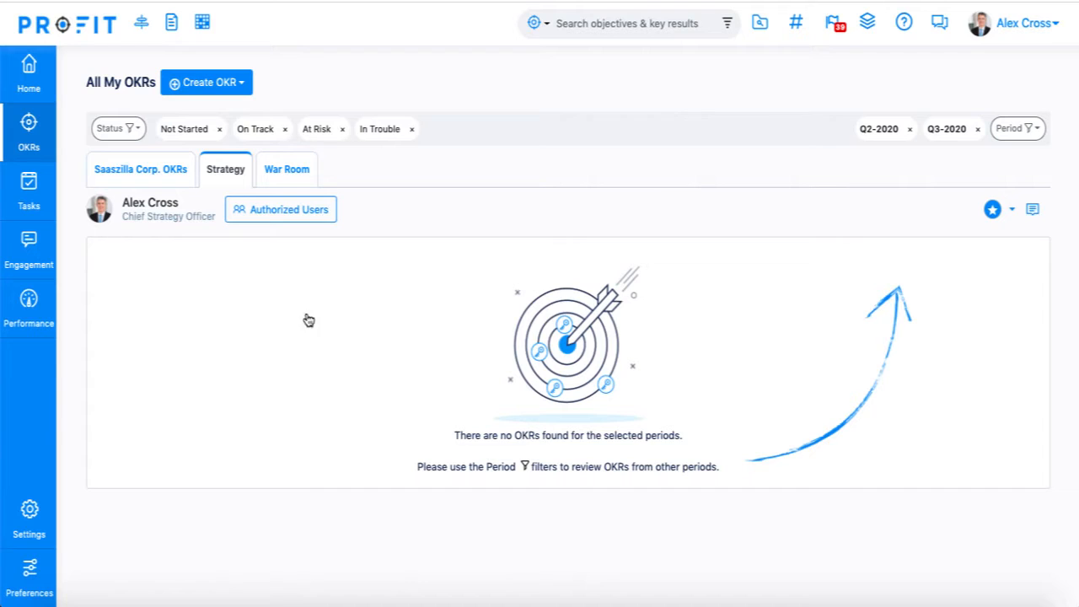
{"action": "left_click", "coordinate": [241, 88]}
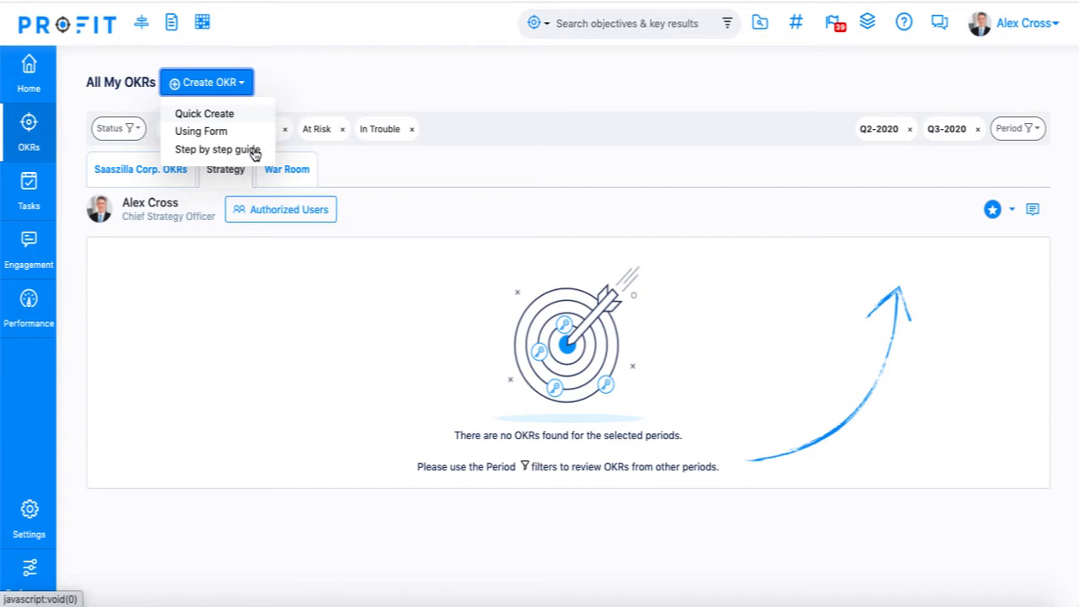
{"action": "left_click", "coordinate": [239, 113]}
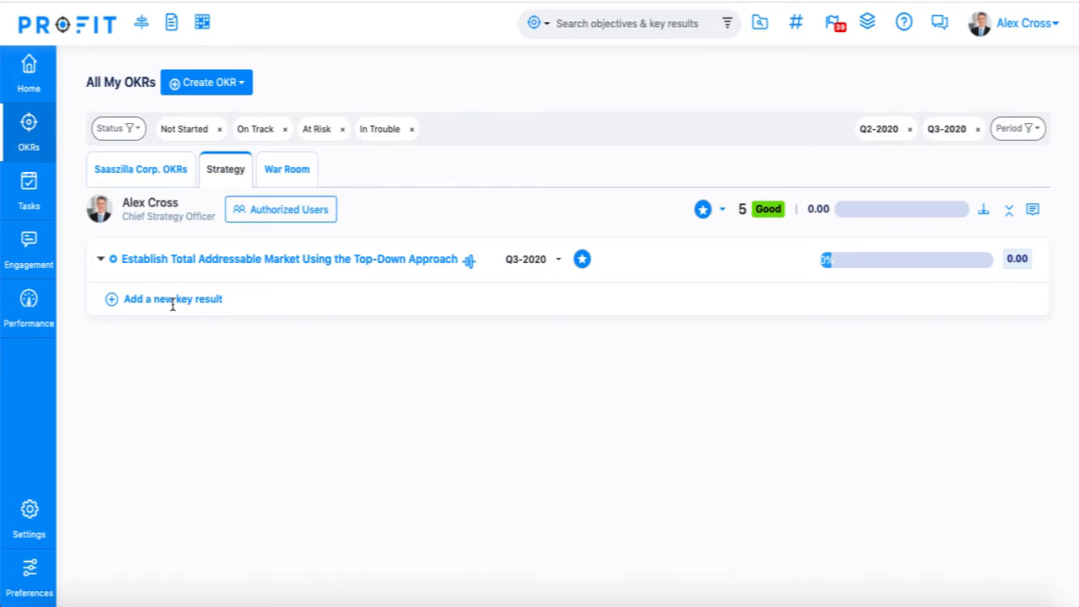
- Begin a new key result under the Strategy objective with the step-by-step guide, choosing Milestone Tracked as its type
{"action": "left_click", "coordinate": [172, 300]}
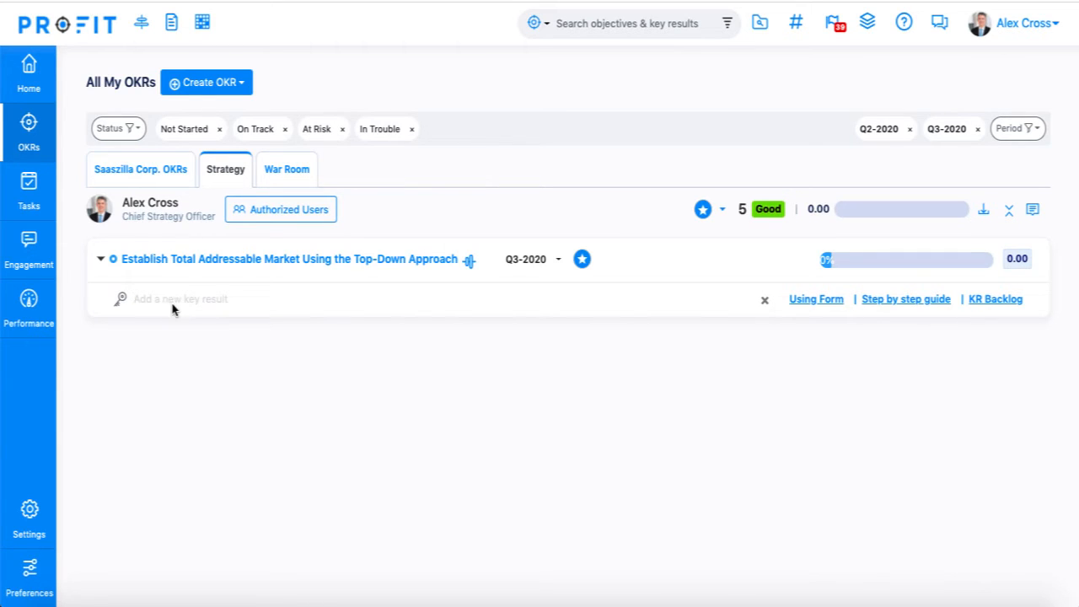
{"action": "left_click", "coordinate": [930, 300]}
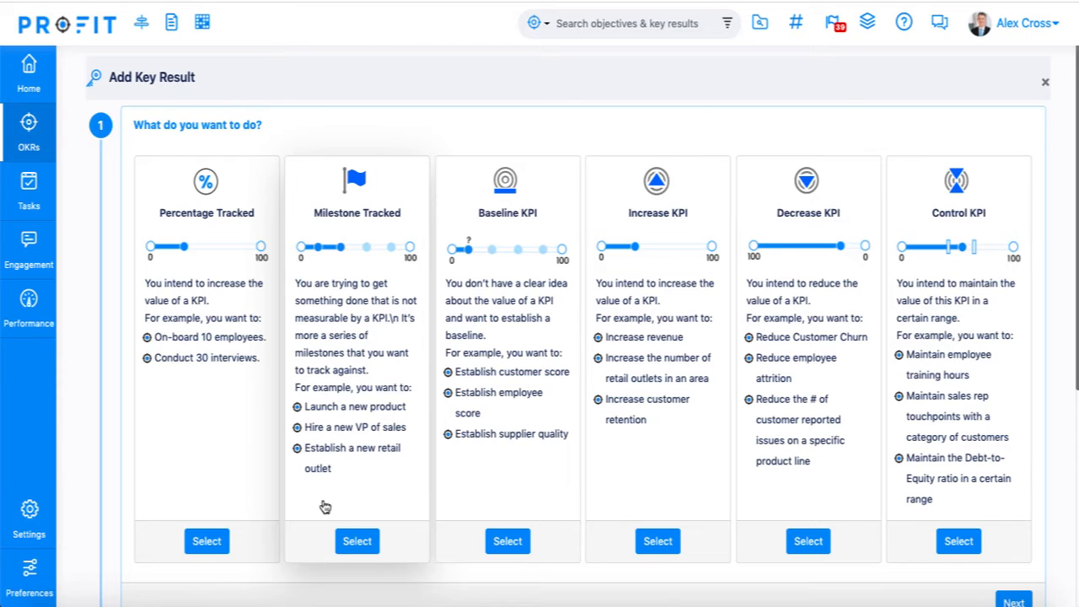
{"action": "left_click", "coordinate": [364, 543]}
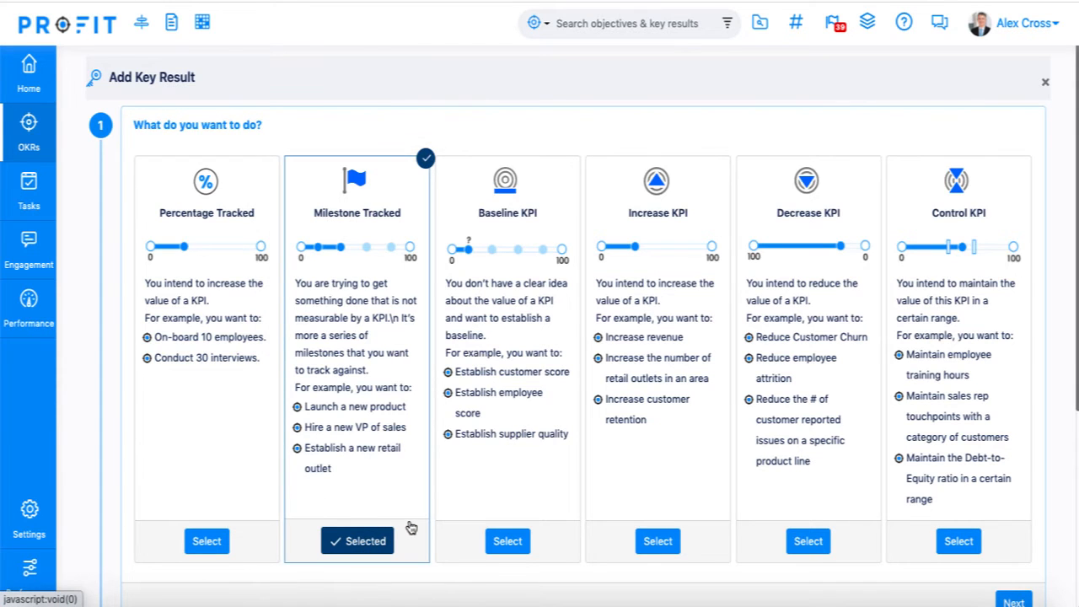
{"action": "left_click", "coordinate": [1014, 602]}
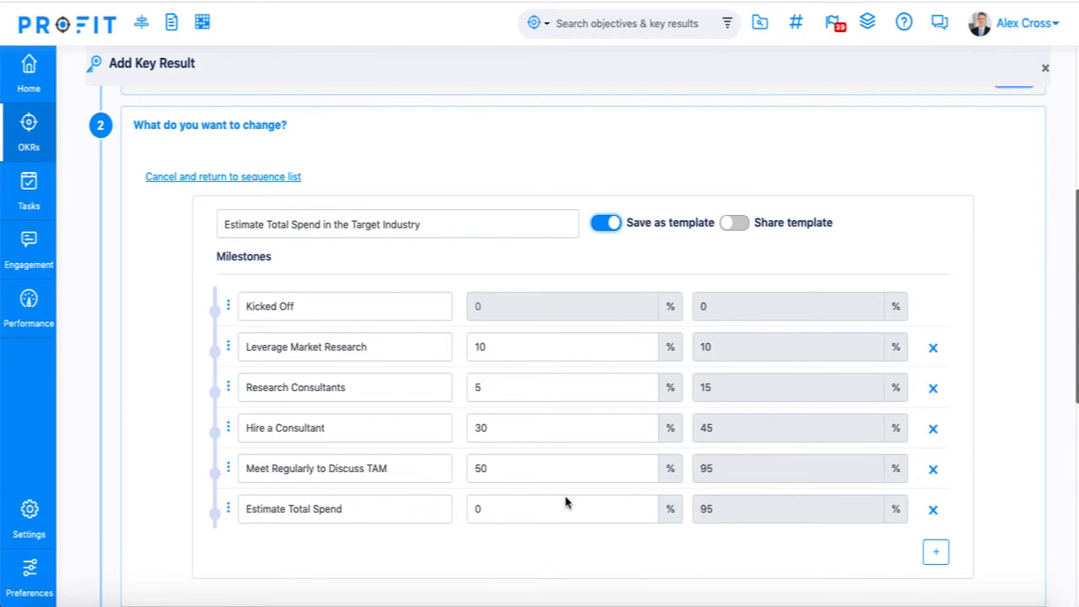
- Accept the milestones of "Estimate Total Spend in the Target Industry", keep the Q3-2020 period, and leave additional context and assignee empty
{"action": "scroll", "coordinate": [629, 511], "scroll_direction": "down", "scroll_amount": 1}
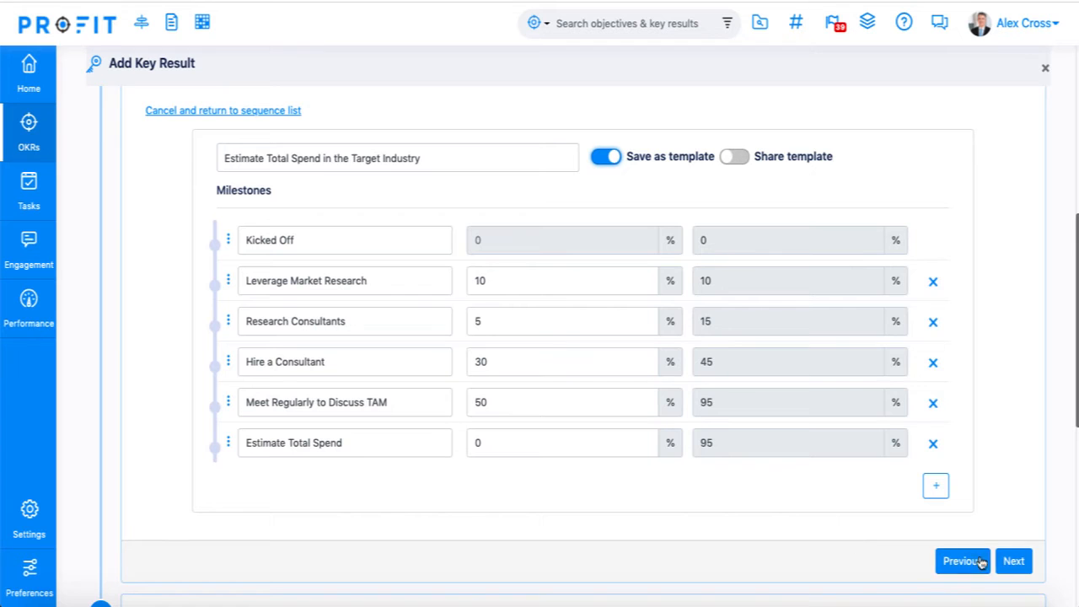
{"action": "left_click", "coordinate": [1014, 566]}
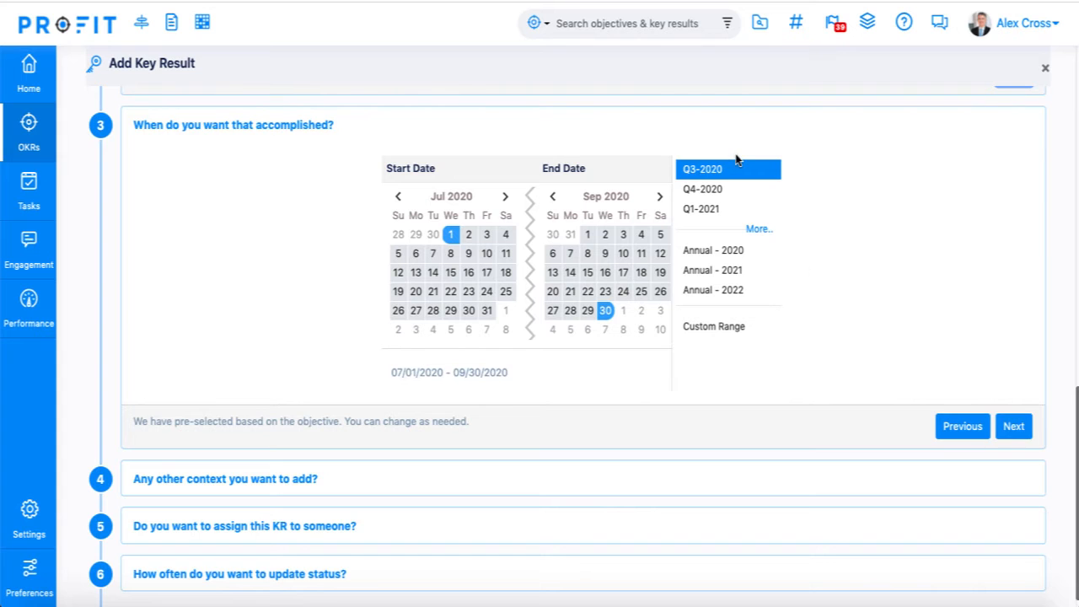
{"action": "left_click", "coordinate": [1014, 426]}
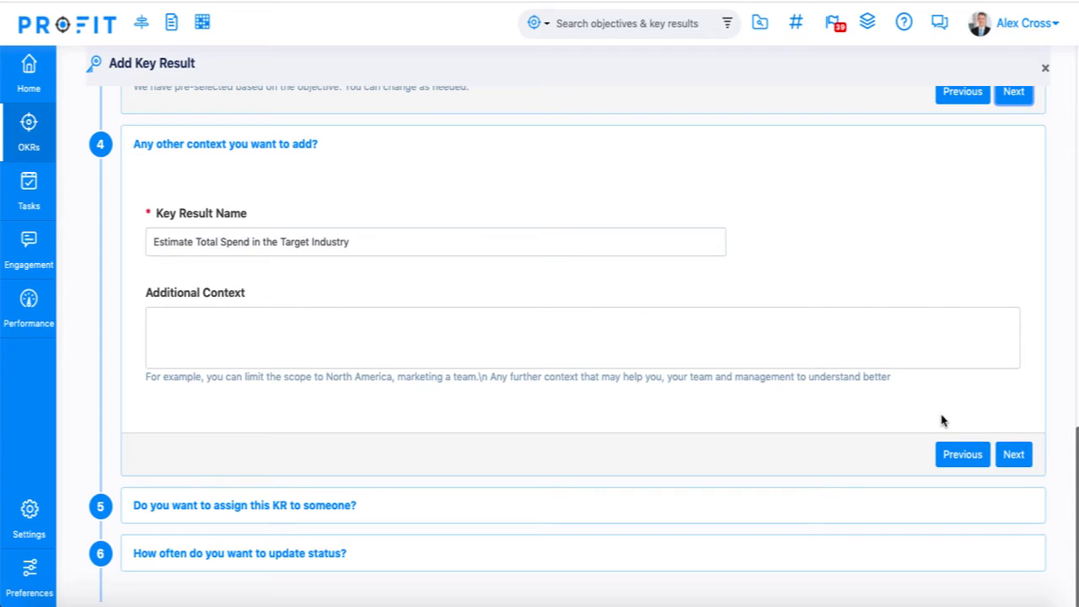
{"action": "left_click", "coordinate": [1010, 455]}
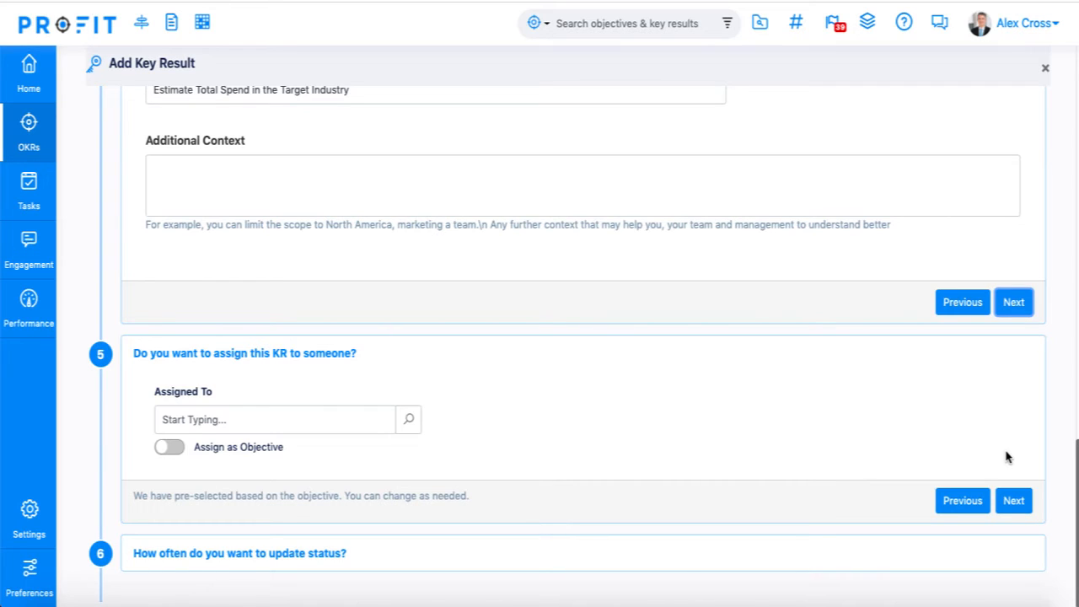
{"action": "left_click", "coordinate": [1014, 503]}
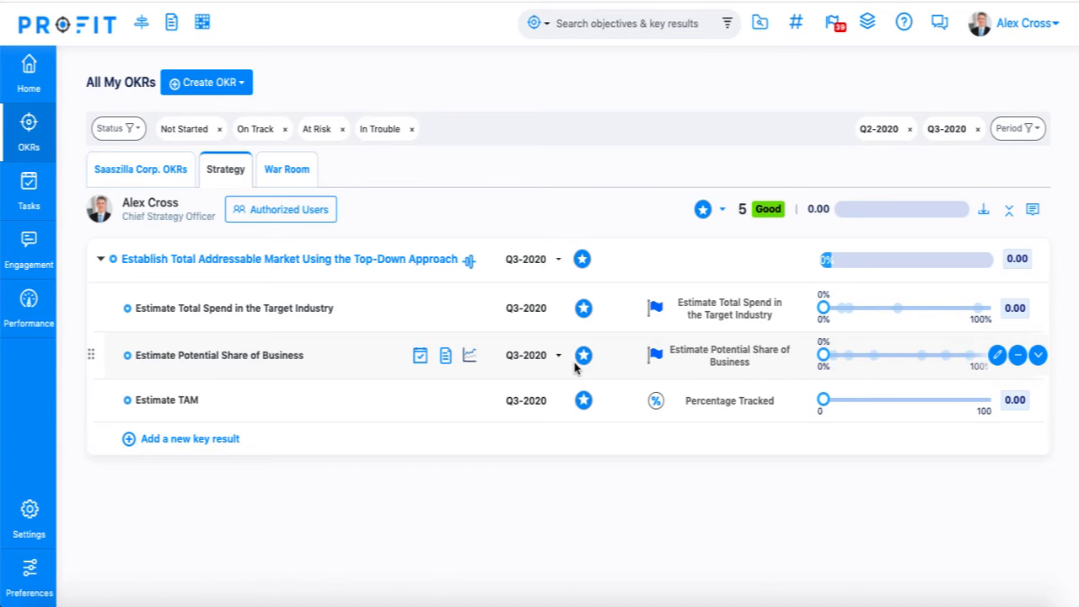
- Align the Total Addressable Market objective with the Saaszilla Corp. objective "Increase Annual Recurring Revenue"
{"action": "left_click", "coordinate": [327, 261]}
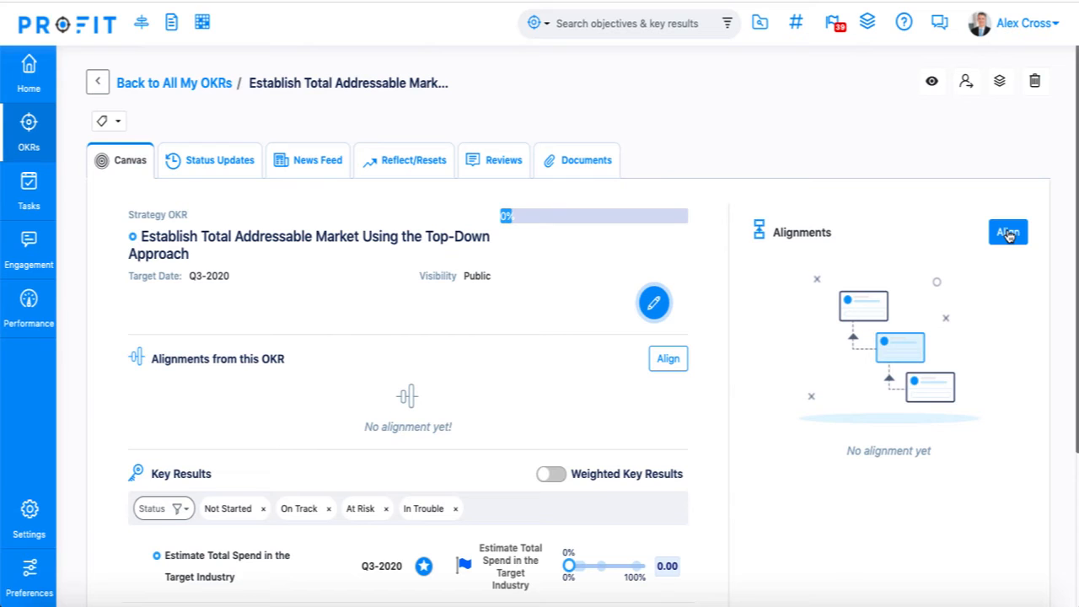
{"action": "left_click", "coordinate": [1009, 235]}
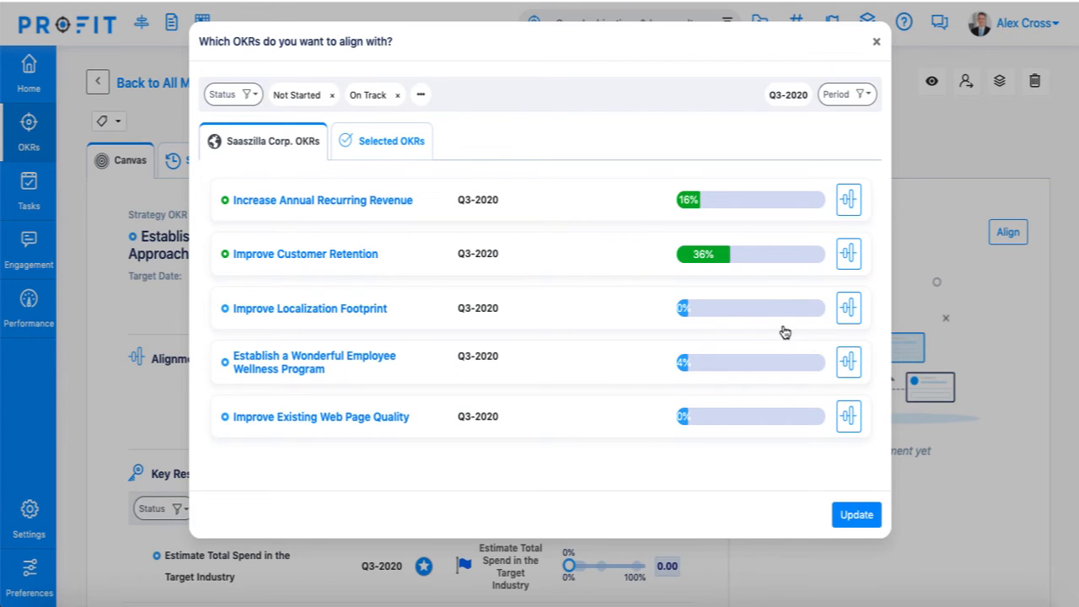
{"action": "left_click", "coordinate": [849, 200]}
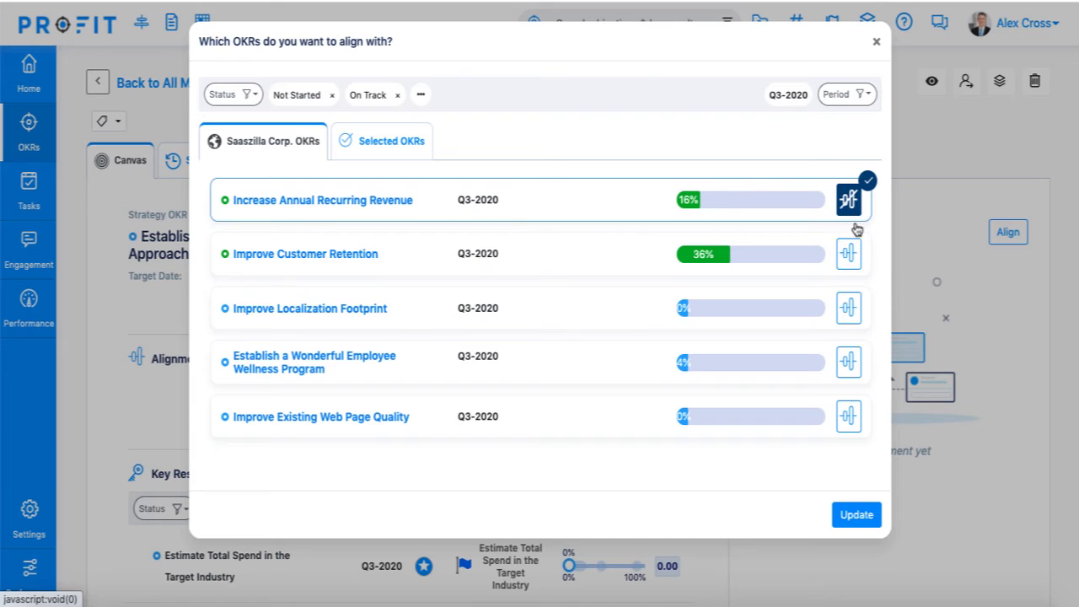
{"action": "left_click", "coordinate": [857, 515]}
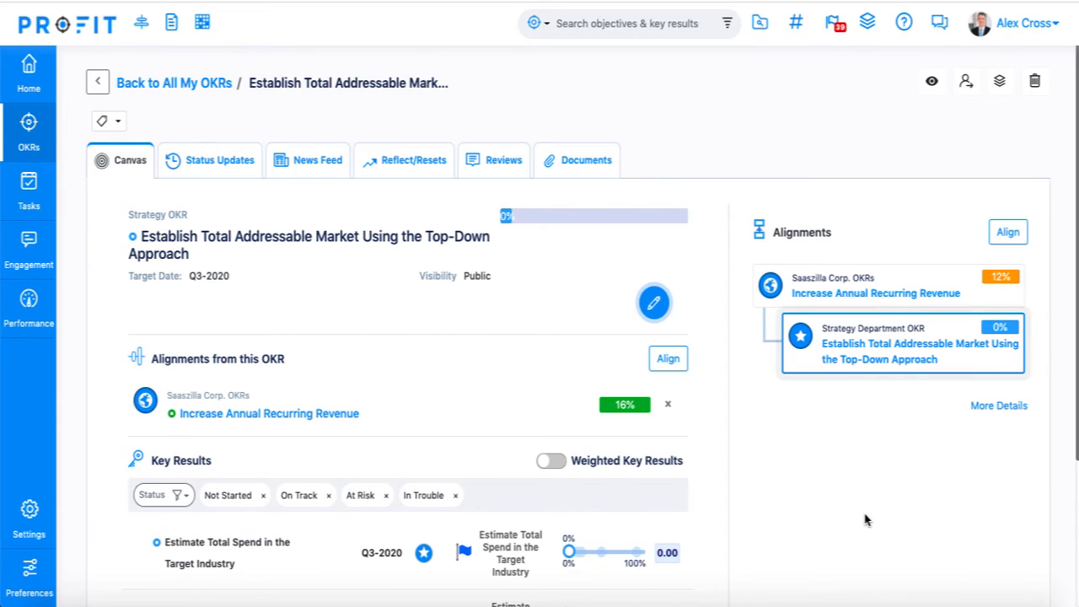
- View the top-down alignment chart for the Strategy department's Total Addressable Market objective
{"action": "mouse_move", "coordinate": [29, 73]}
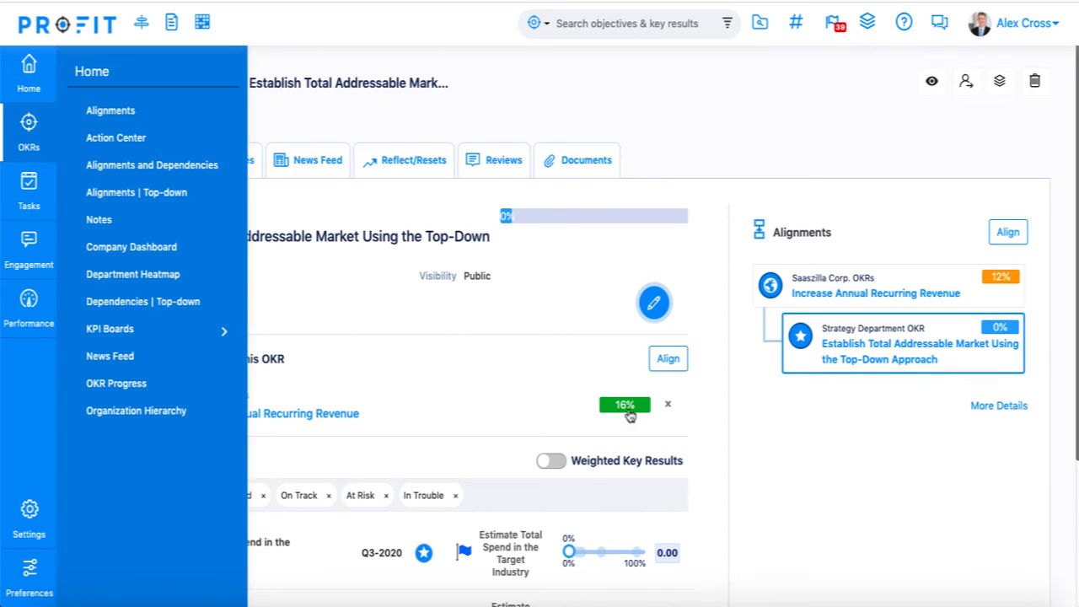
{"action": "left_click", "coordinate": [140, 194]}
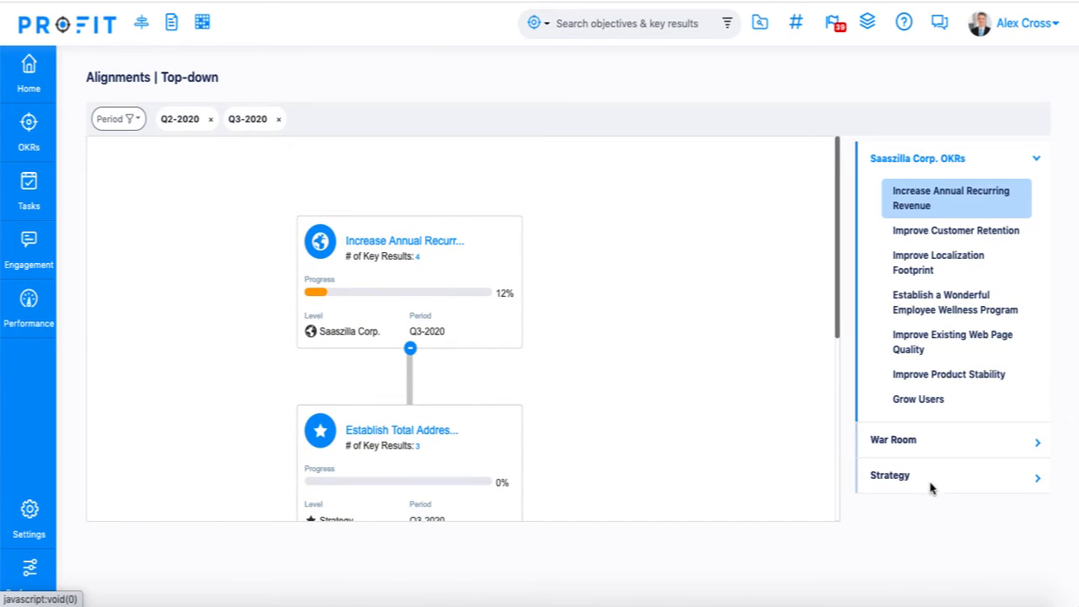
{"action": "left_click", "coordinate": [927, 483]}
{"action": "left_click", "coordinate": [925, 518]}
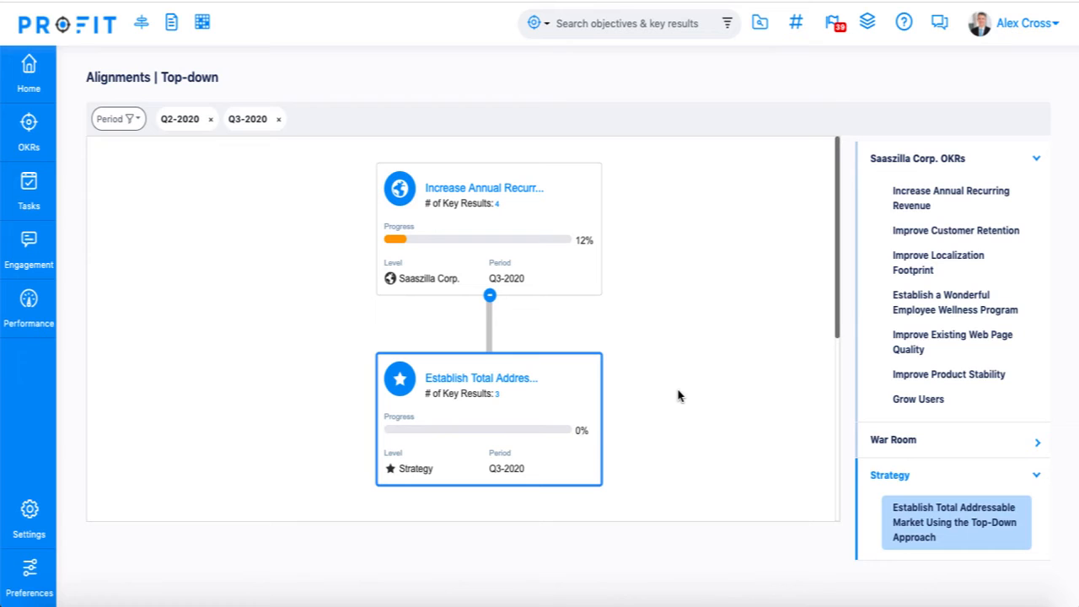
- Check in Strategy's key result "Estimate Total Spend in the Target Industry" at 15% - Research Consultants with status On Track
{"action": "mouse_move", "coordinate": [29, 126]}
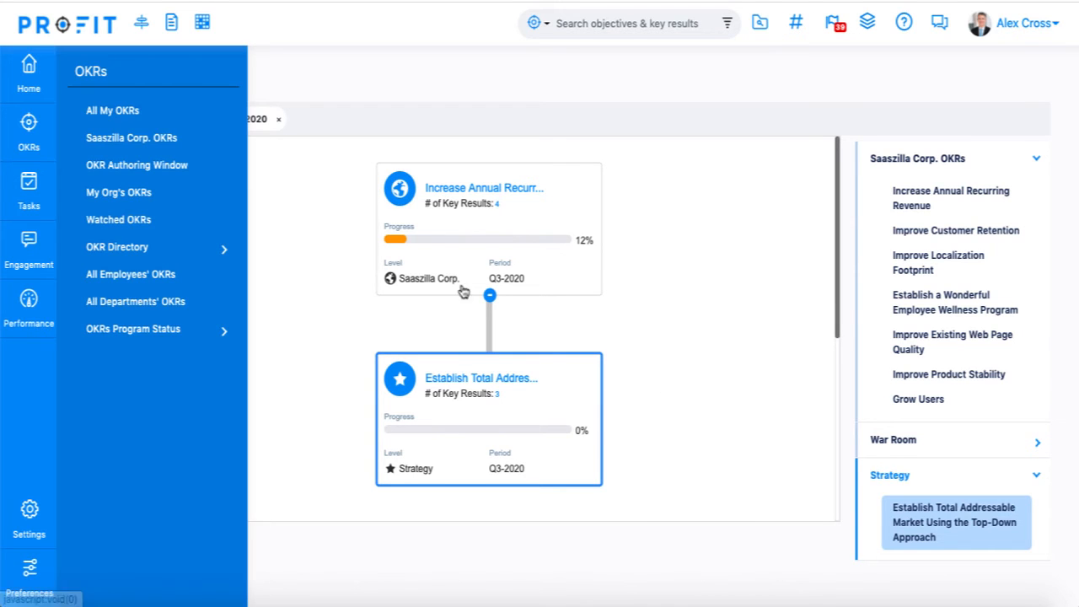
{"action": "left_click", "coordinate": [103, 113]}
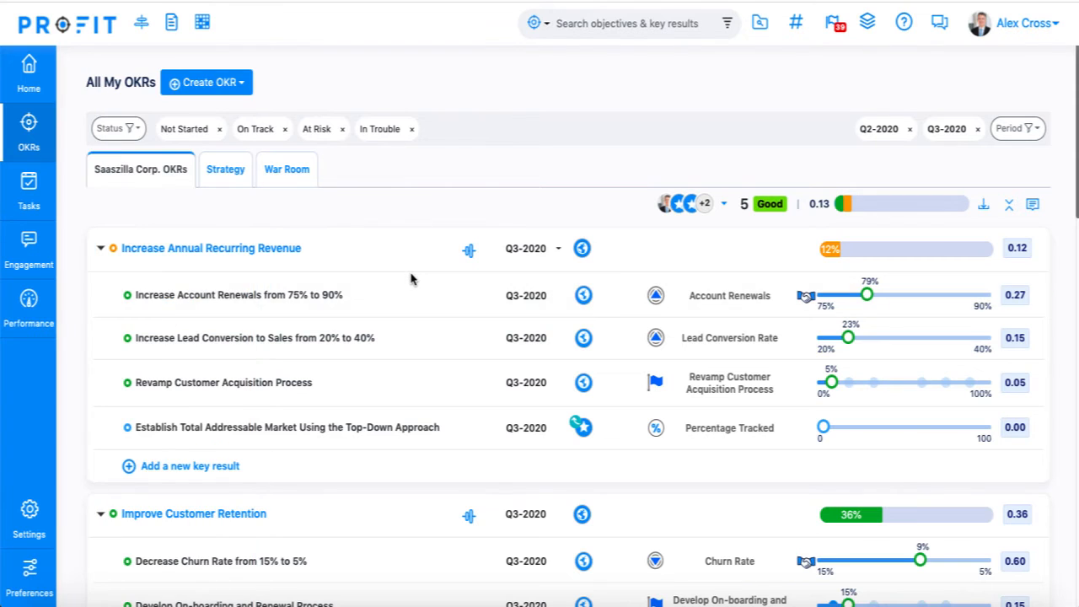
{"action": "left_click", "coordinate": [227, 179]}
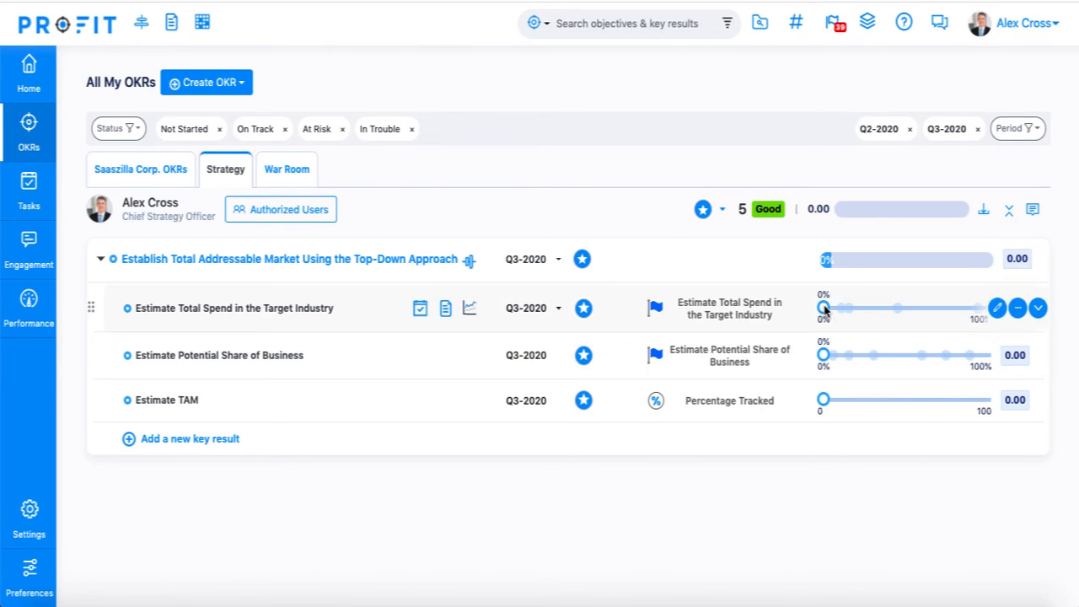
{"action": "left_click_drag", "start_coordinate": [826, 312], "coordinate": [852, 312]}
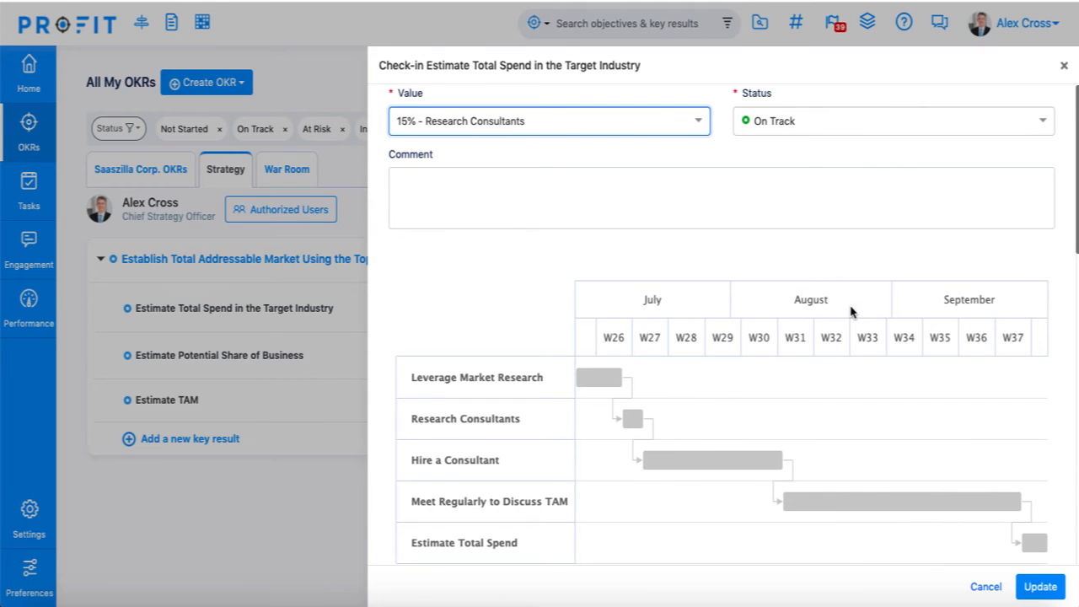
{"action": "left_click", "coordinate": [1012, 124]}
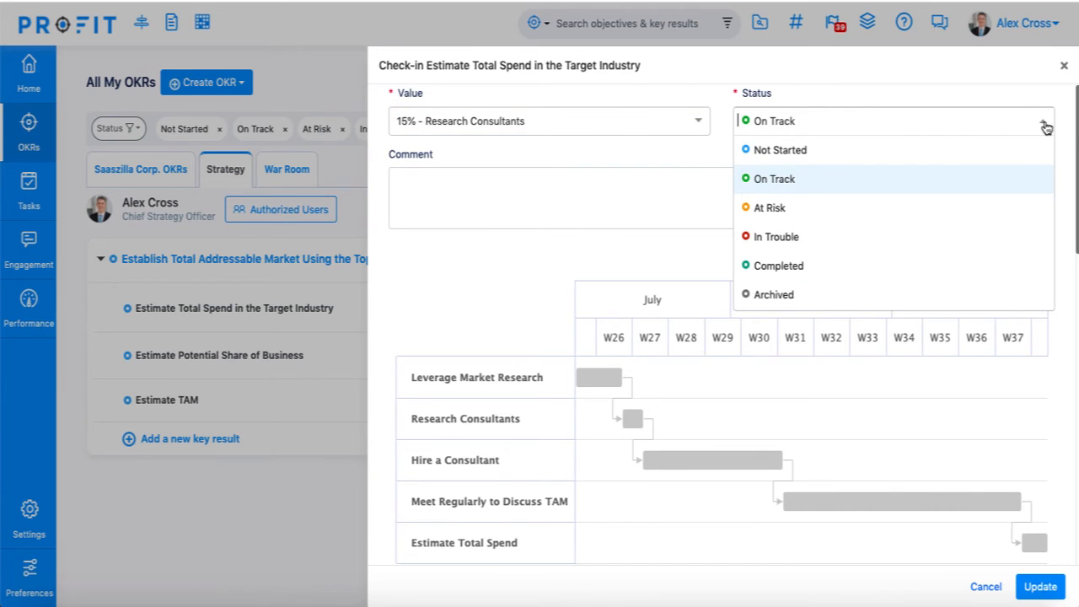
{"action": "left_click", "coordinate": [1045, 124]}
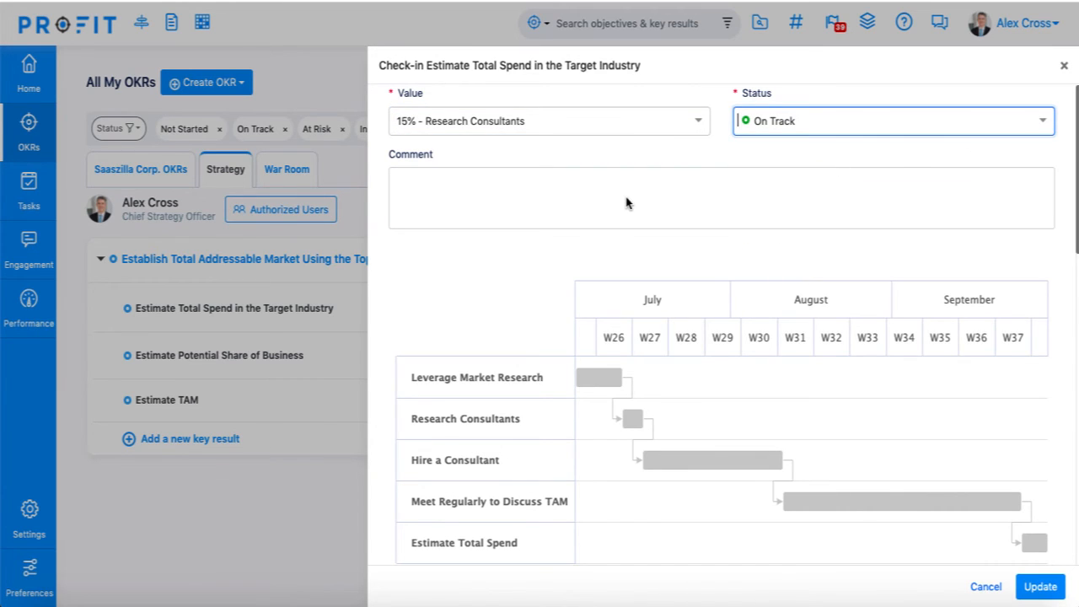
{"action": "left_click", "coordinate": [1040, 587]}
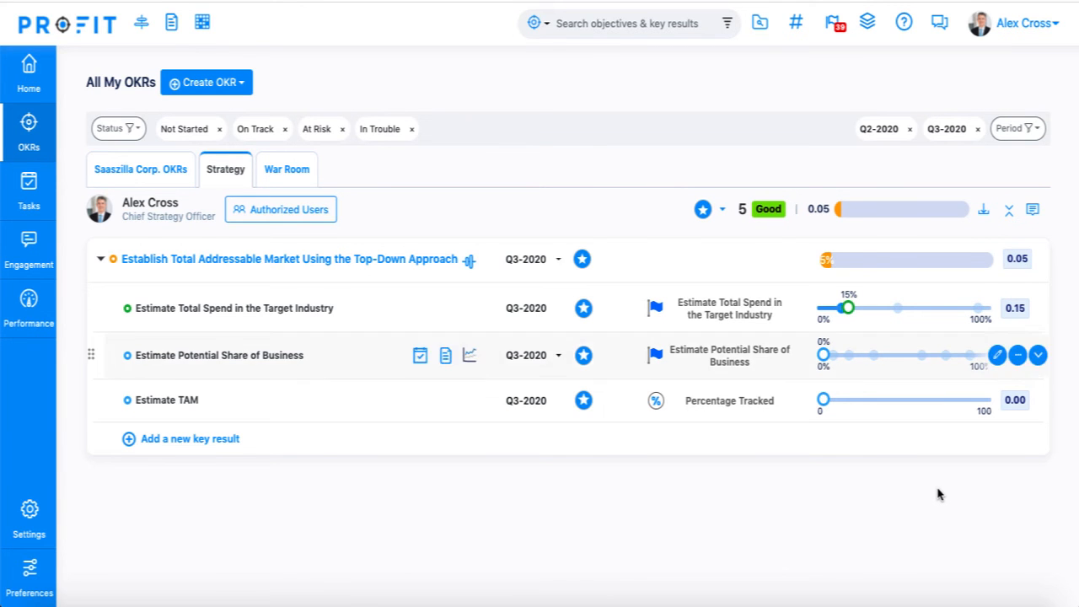
- Review the Saaszilla Corp. OKRs and the Company Dashboard charts, drilling down into the At Risk objectives
{"action": "left_click", "coordinate": [137, 173]}
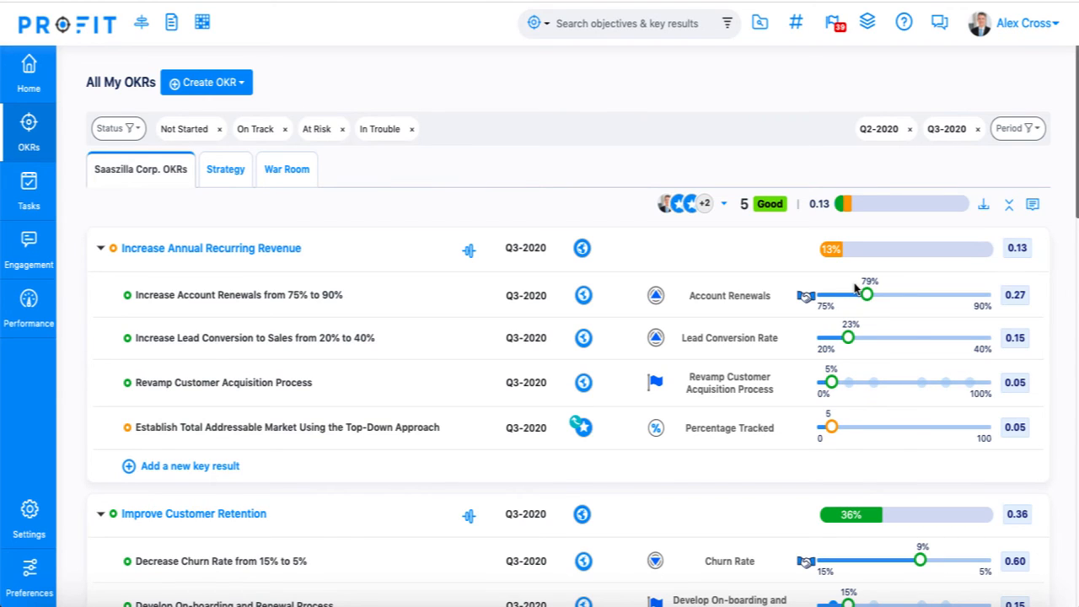
{"action": "mouse_move", "coordinate": [29, 74]}
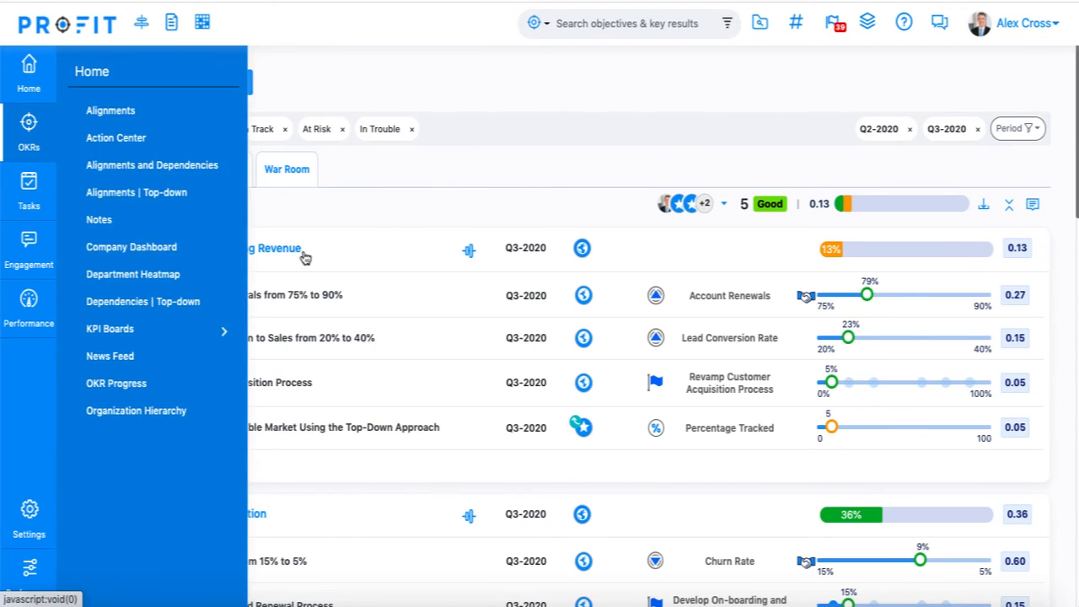
{"action": "left_click", "coordinate": [150, 247]}
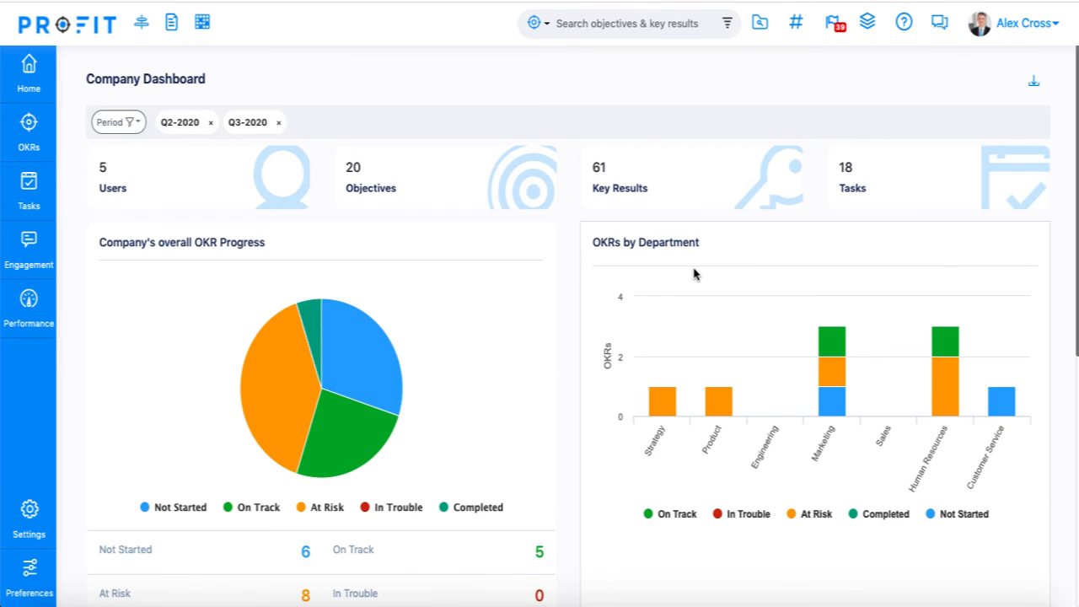
{"action": "scroll", "coordinate": [694, 273], "scroll_direction": "down", "scroll_amount": 5}
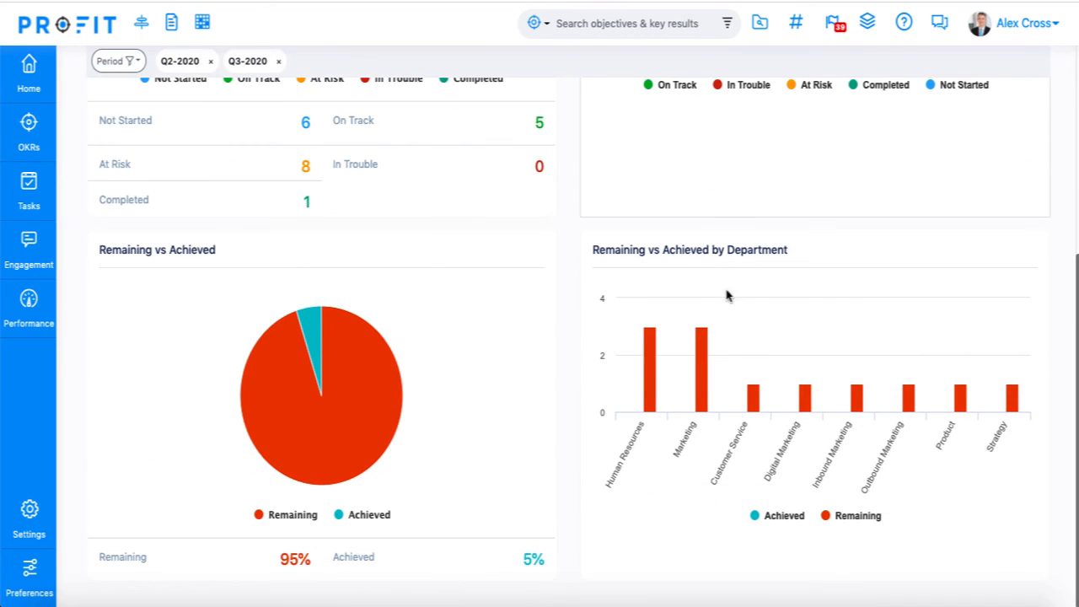
{"action": "scroll", "coordinate": [758, 317], "scroll_direction": "up", "scroll_amount": 5}
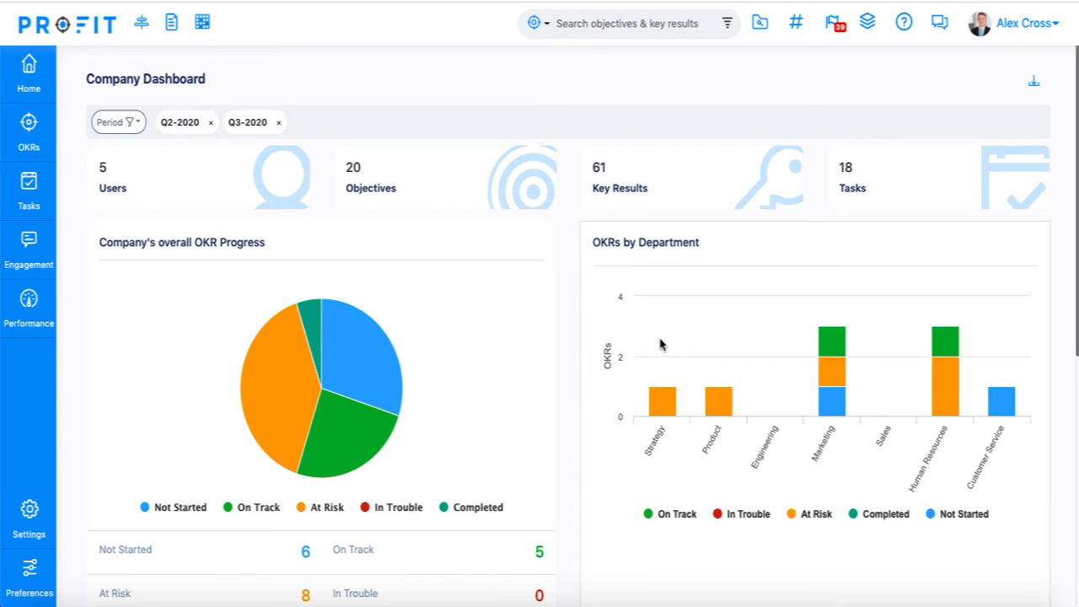
{"action": "mouse_move", "coordinate": [273, 404]}
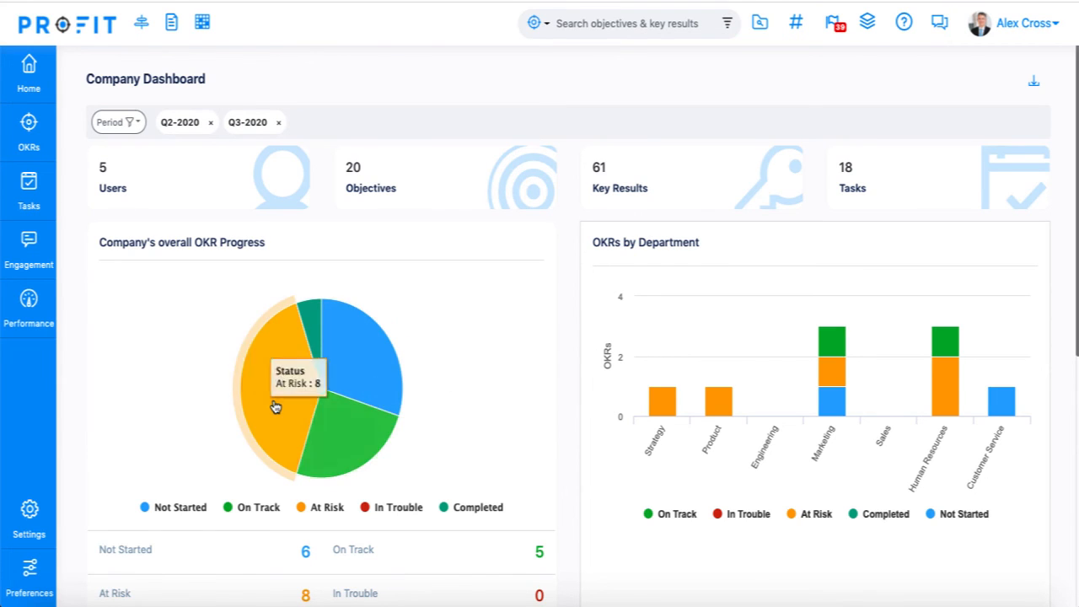
{"action": "left_click", "coordinate": [275, 407]}
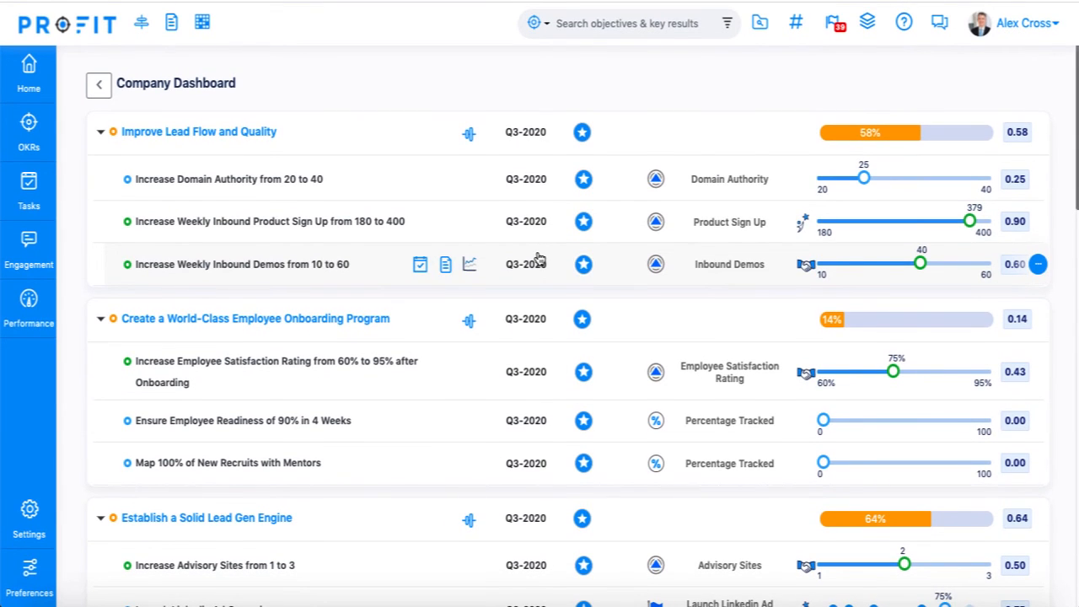
- Examine the Department Heatmap and drill into Marketing to review its sub-departments and their OKRs
{"action": "left_click", "coordinate": [29, 74]}
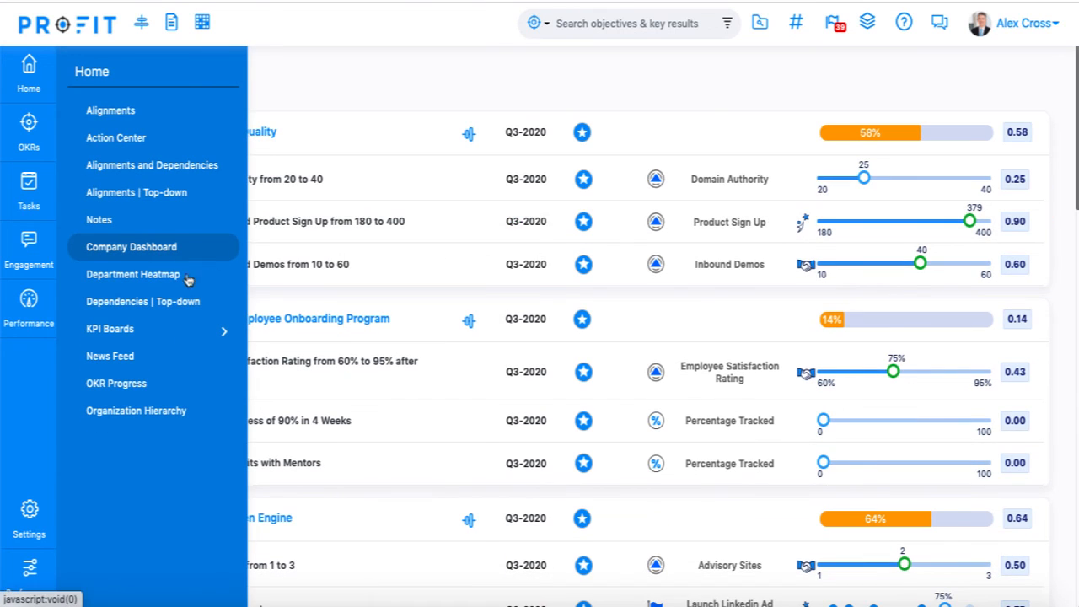
{"action": "left_click", "coordinate": [144, 279]}
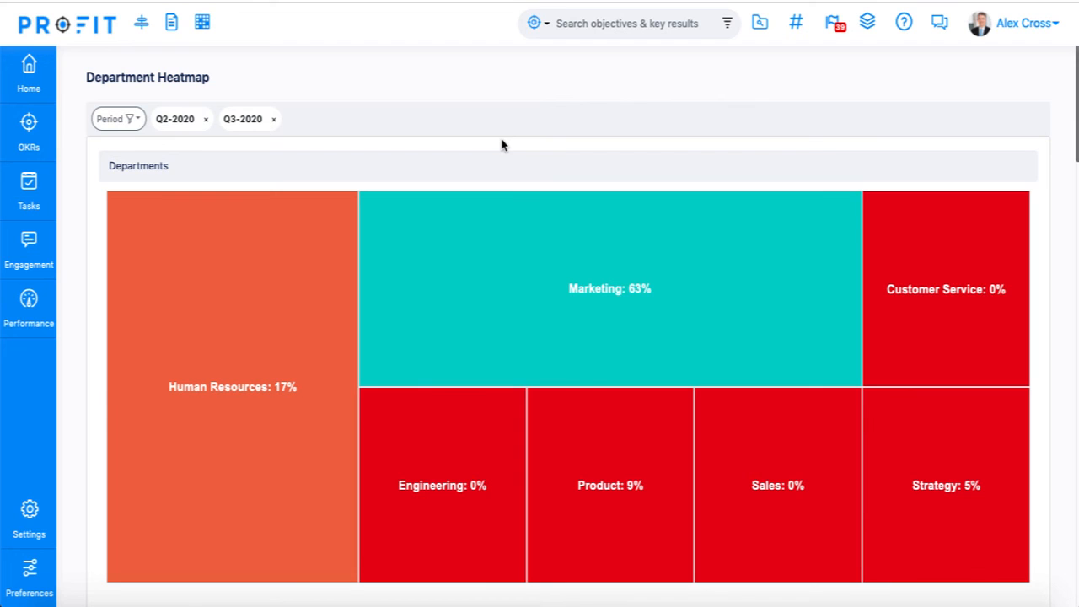
{"action": "left_click", "coordinate": [602, 263]}
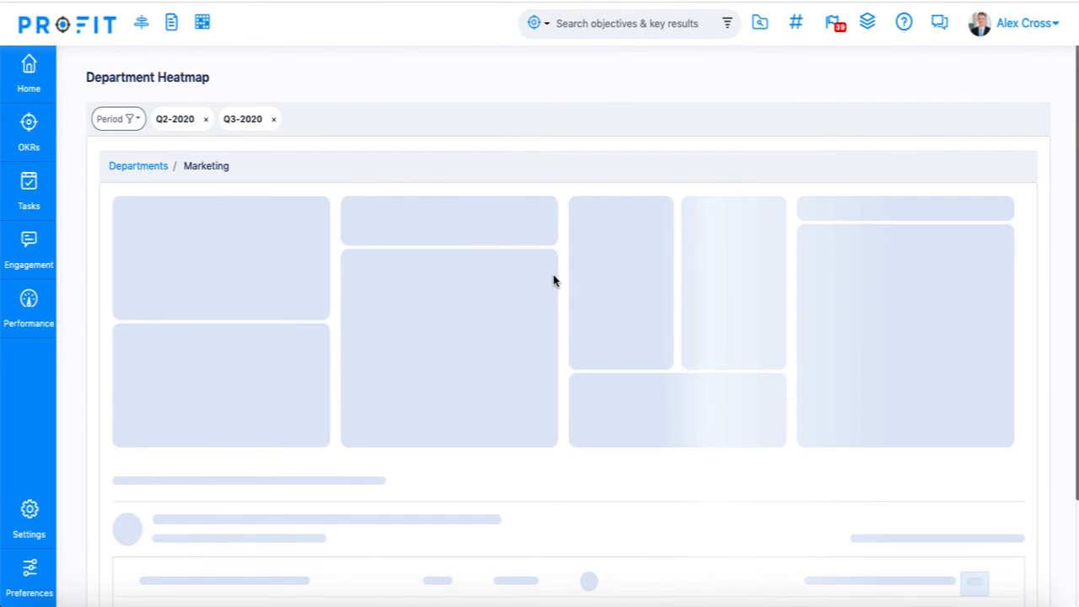
{"action": "scroll", "coordinate": [548, 364], "scroll_direction": "down", "scroll_amount": 5}
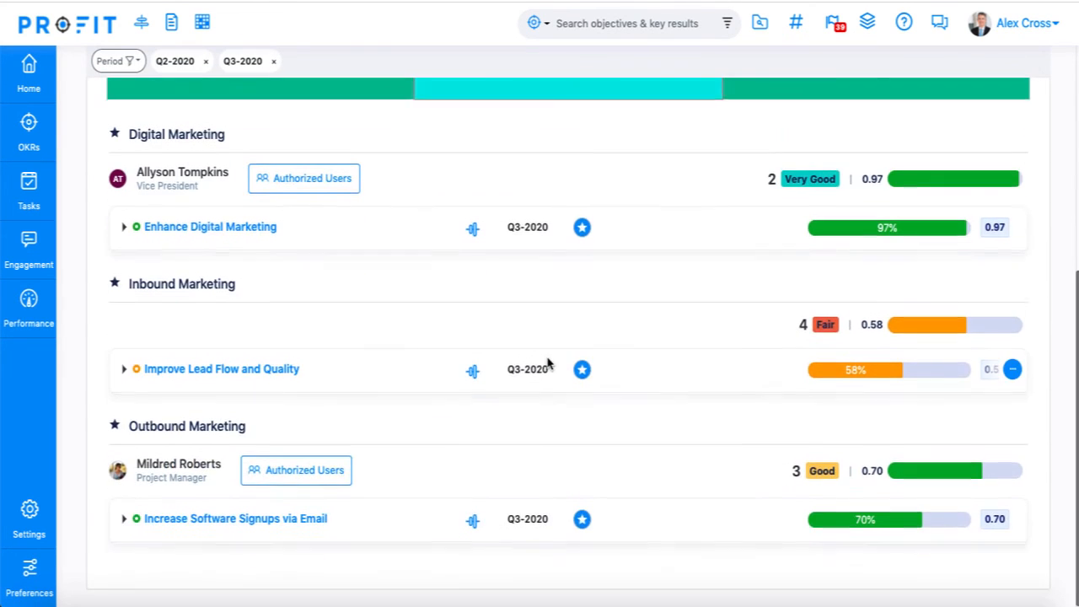
{"action": "scroll", "coordinate": [549, 363], "scroll_direction": "up", "scroll_amount": 5}
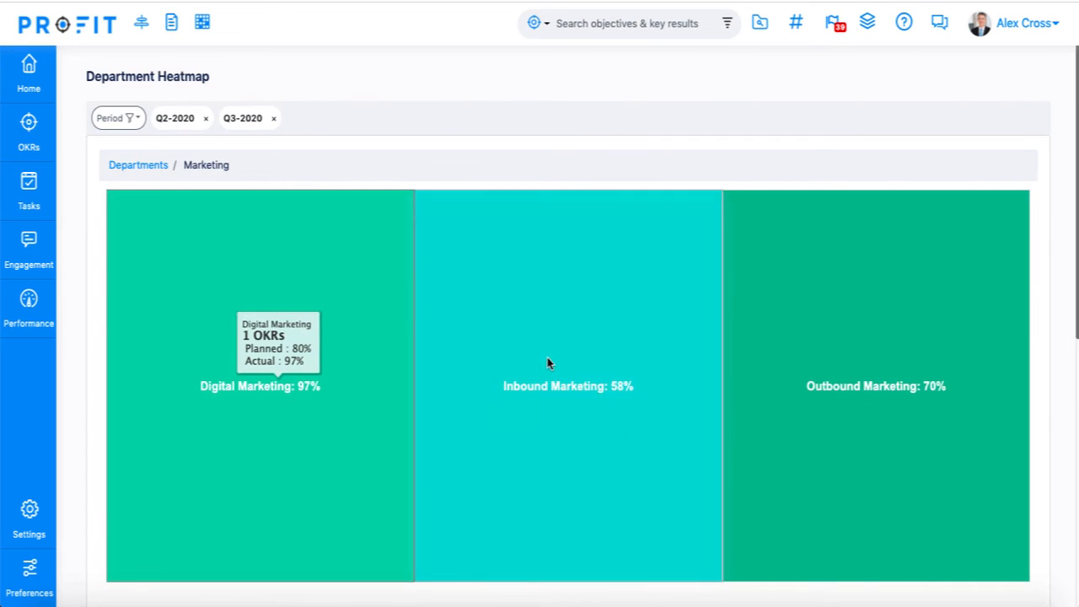
- Open the OKR Progress timeline for the Saaszilla Corp. OKRs
{"action": "left_click", "coordinate": [29, 72]}
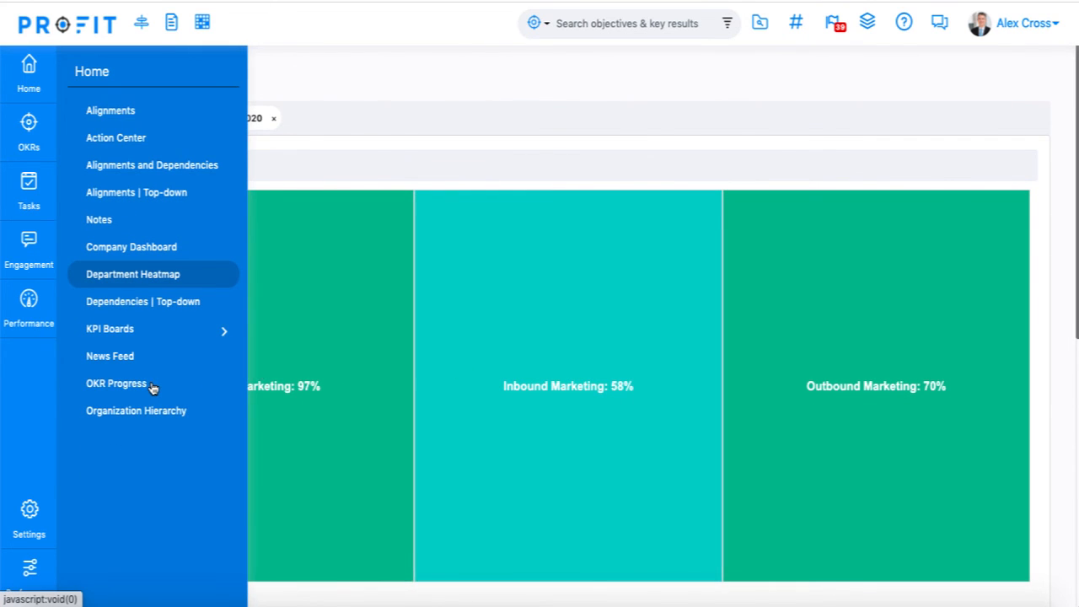
{"action": "left_click", "coordinate": [117, 384]}
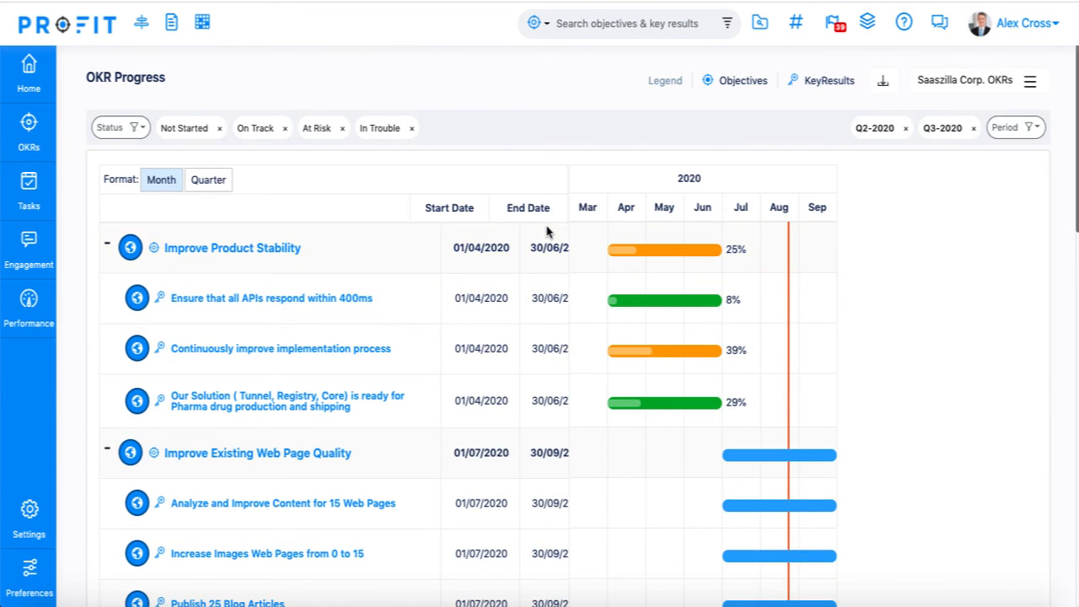